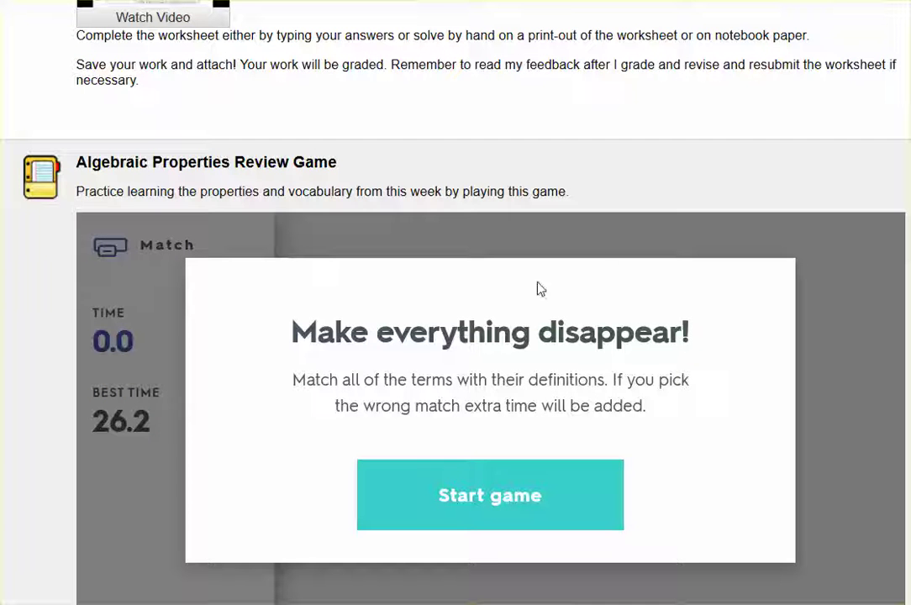
Start the Match game in the Algebraic Properties Review Game section.
scroll(559, 427, "up", 3)
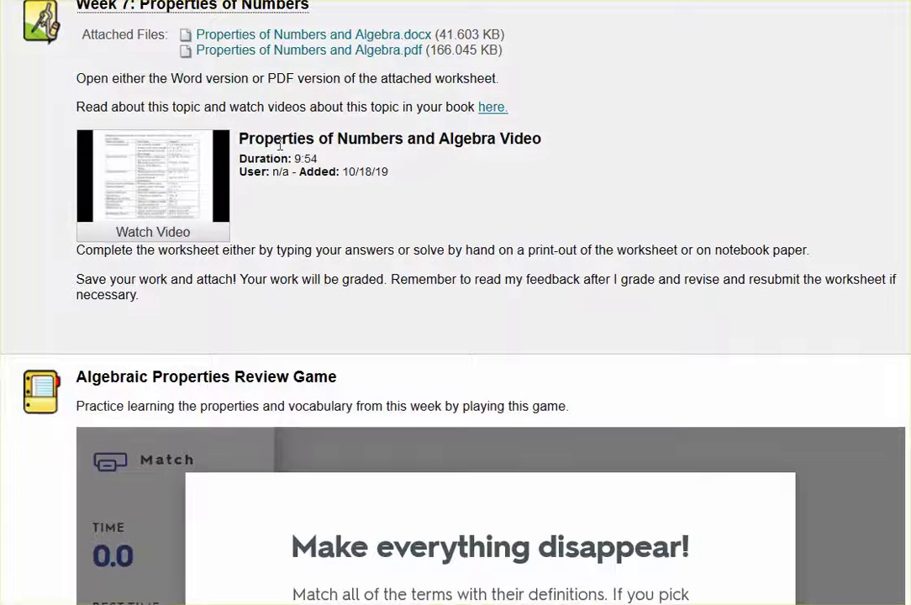
scroll(546, 384, "down", 5)
left_click(615, 406)
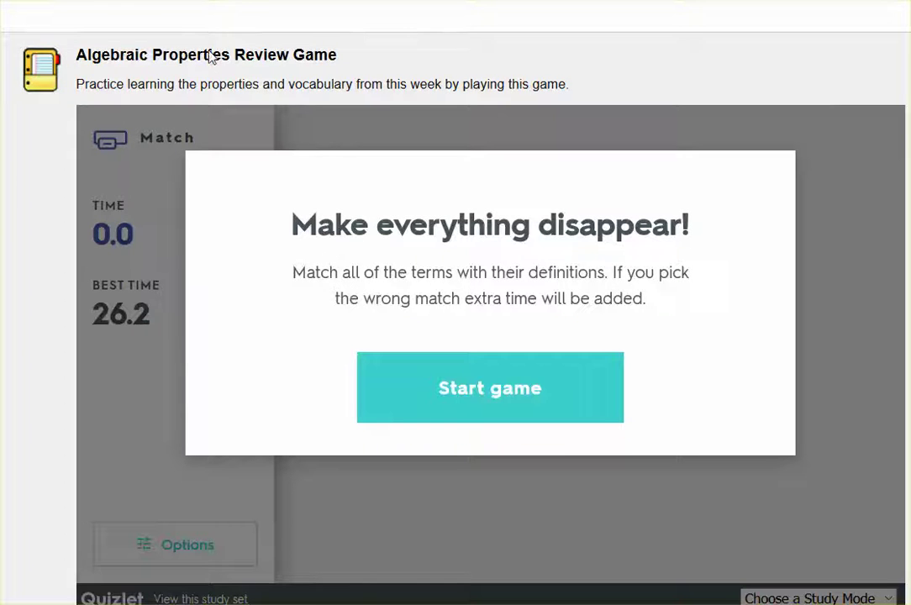
left_click(493, 397)
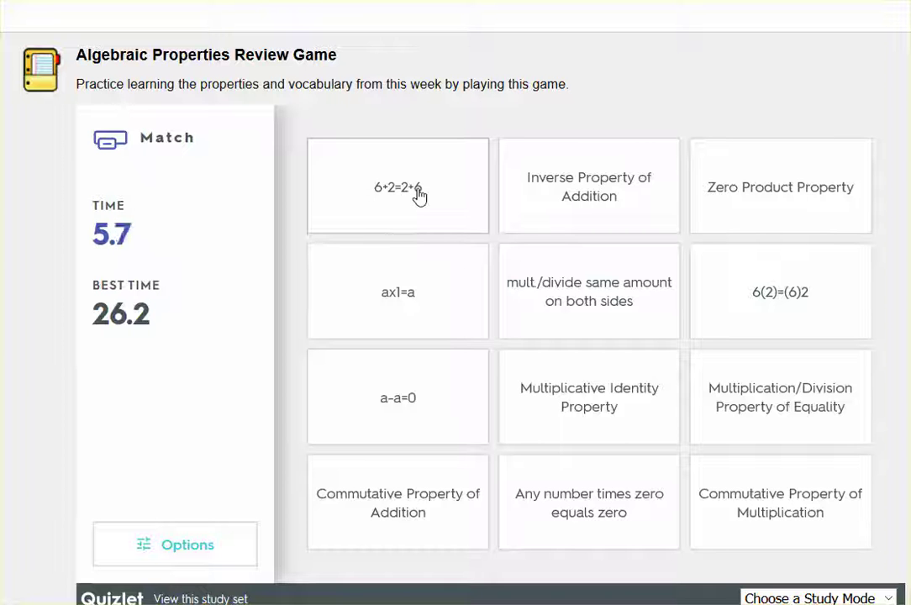
Match 6+2=2+6 with Commutative Property of Addition, "Any number times zero equals zero" with Zero Product Property, and 6(2)=(6)2 with Commutative Property of Multiplication.
left_click(373, 517)
left_click(388, 178)
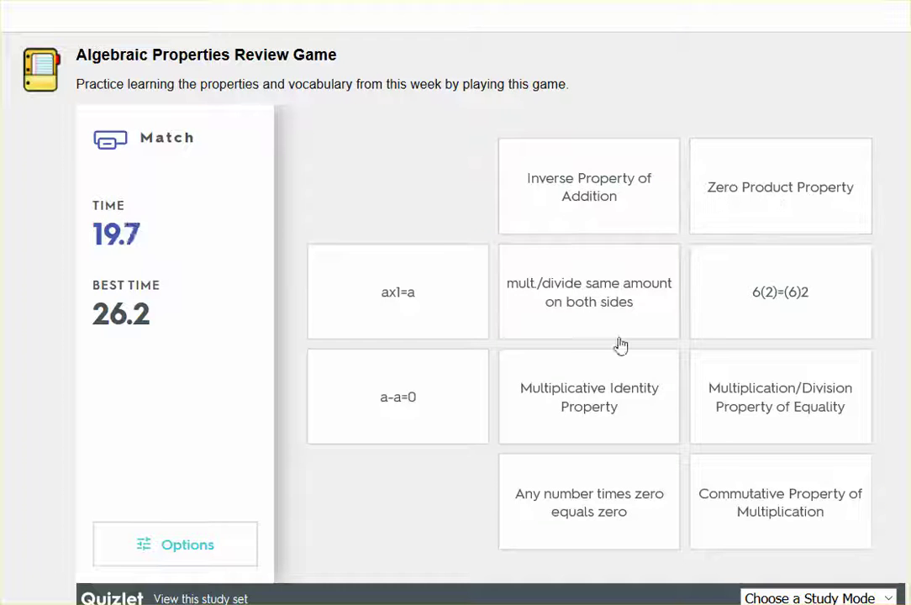
left_click(571, 505)
left_click(762, 198)
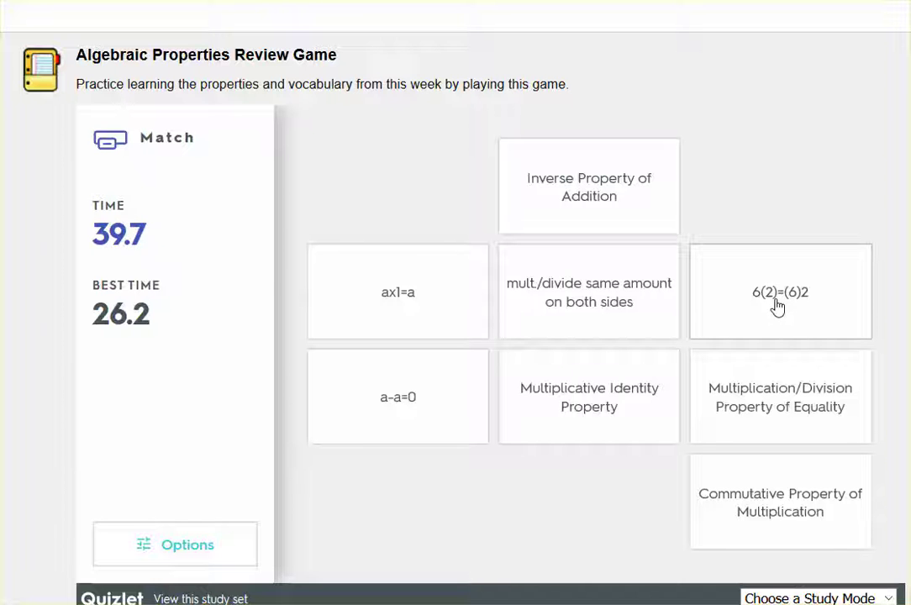
left_click(786, 524)
left_click(724, 297)
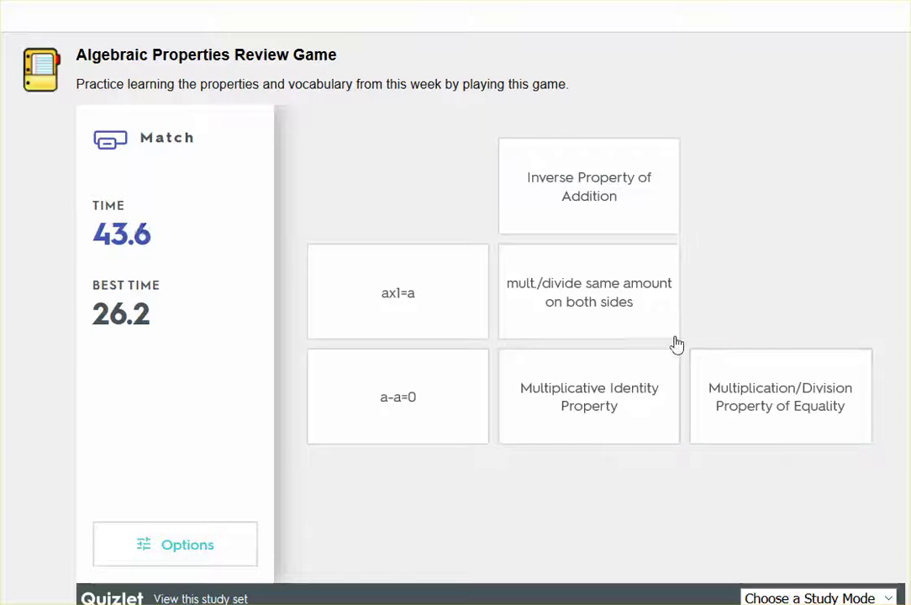
Match a-a=0 with Inverse Property of Addition, ax1=a with Multiplicative Identity Property, and the mult./divide card with Multiplication/Division Property of Equality.
left_click(575, 196)
left_click(413, 397)
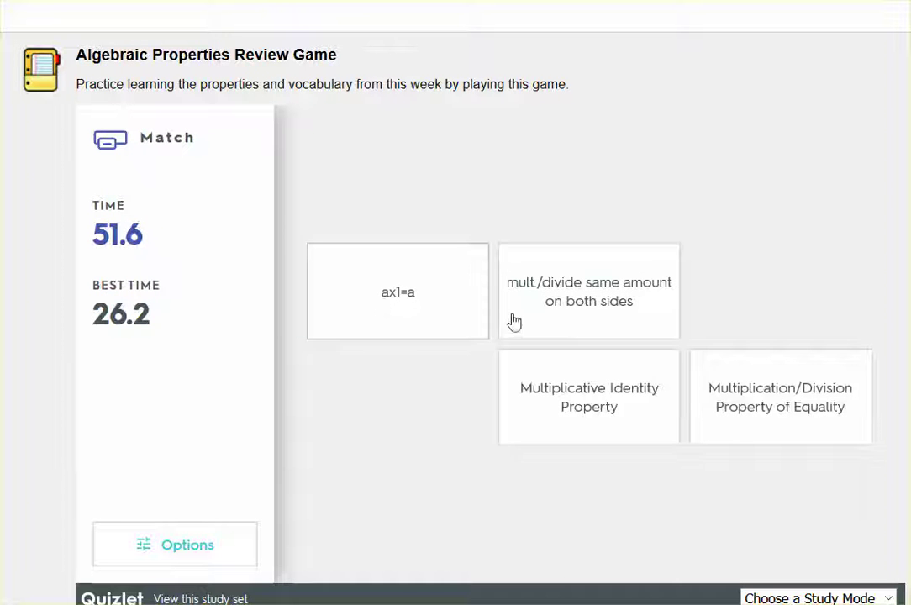
left_click(570, 410)
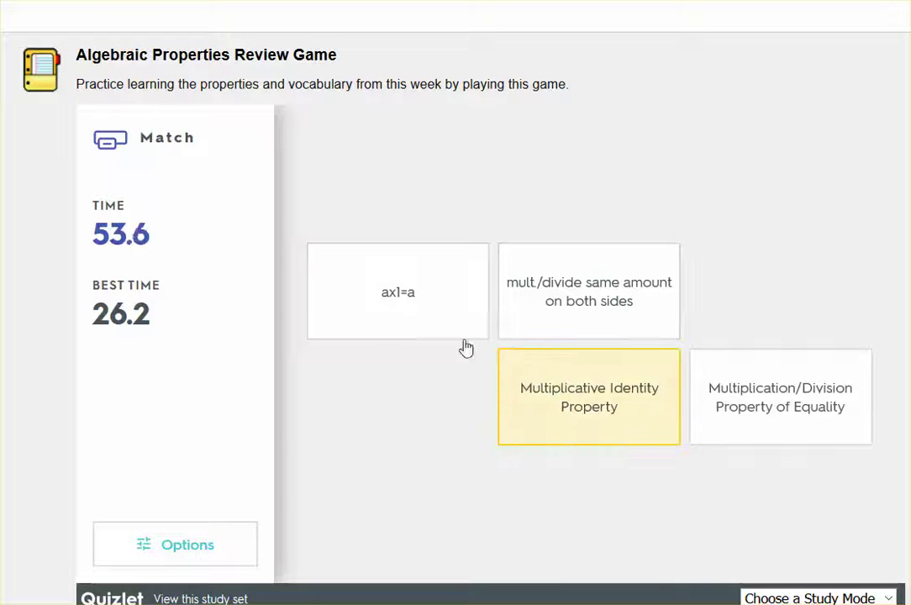
left_click(397, 298)
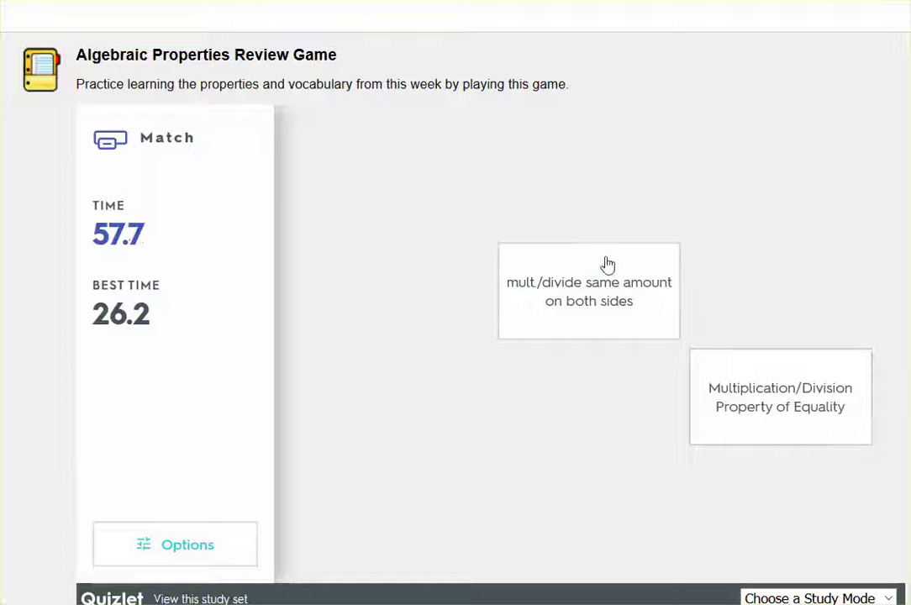
left_click(556, 303)
left_click(861, 417)
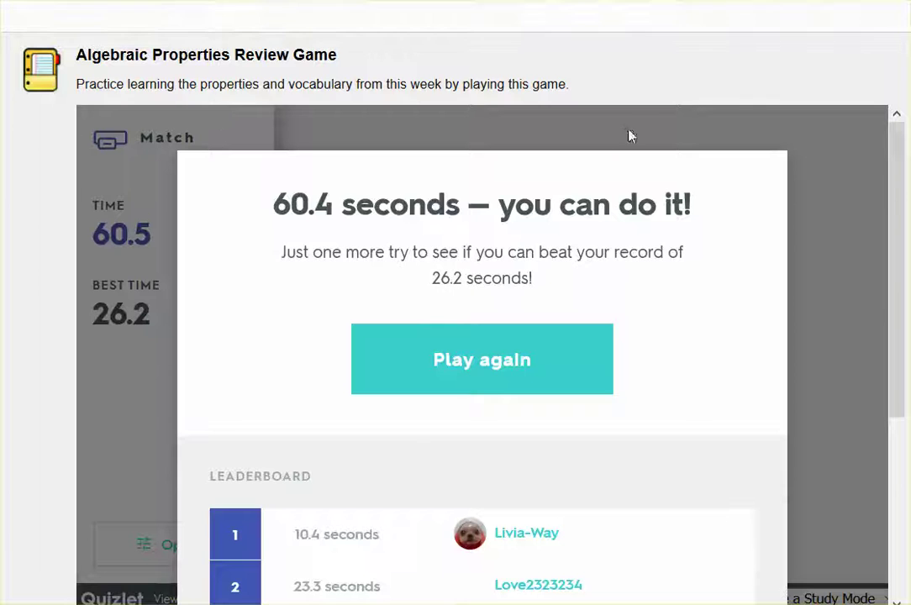
Review the game's leaderboard and open the Padlet board linked in the Week 7 Padlet on Properties of Numbers assignment.
scroll(632, 136, "down", 3)
scroll(897, 93, "down", 2)
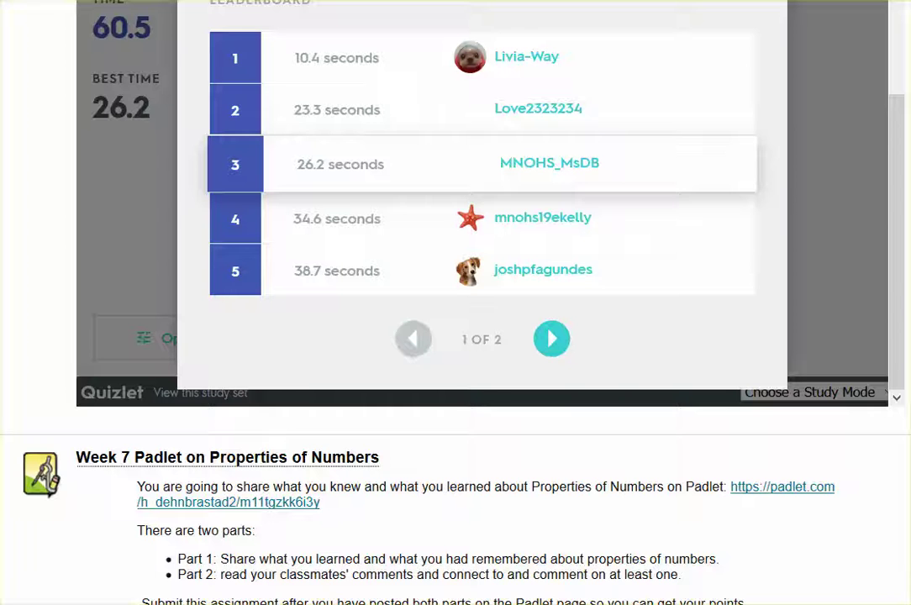
scroll(823, 219, "up", 3)
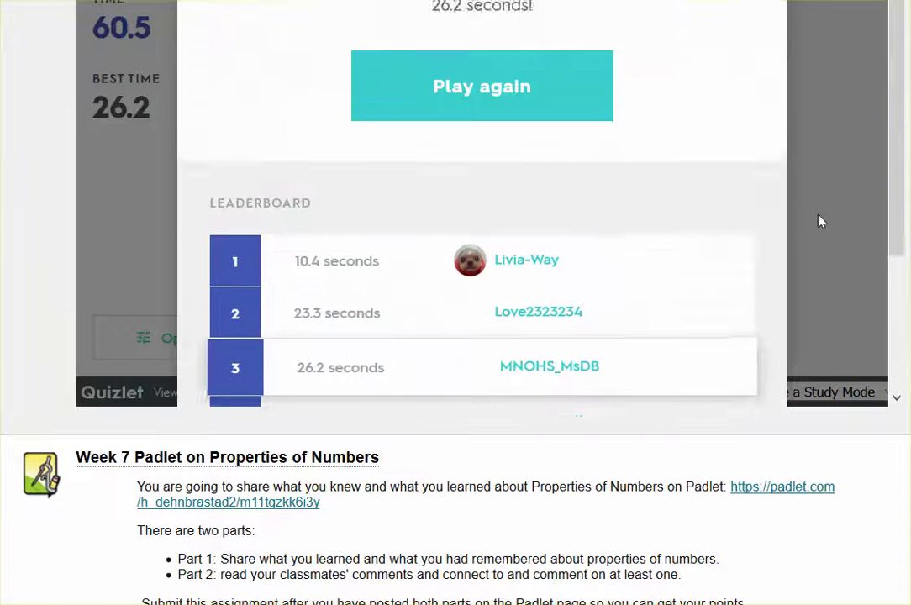
scroll(874, 152, "down", 3)
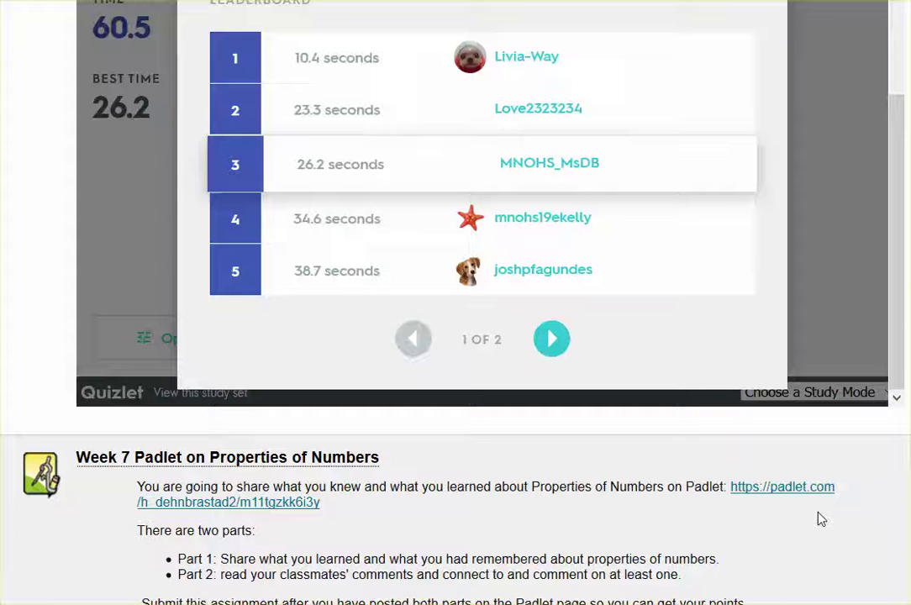
left_click(774, 491)
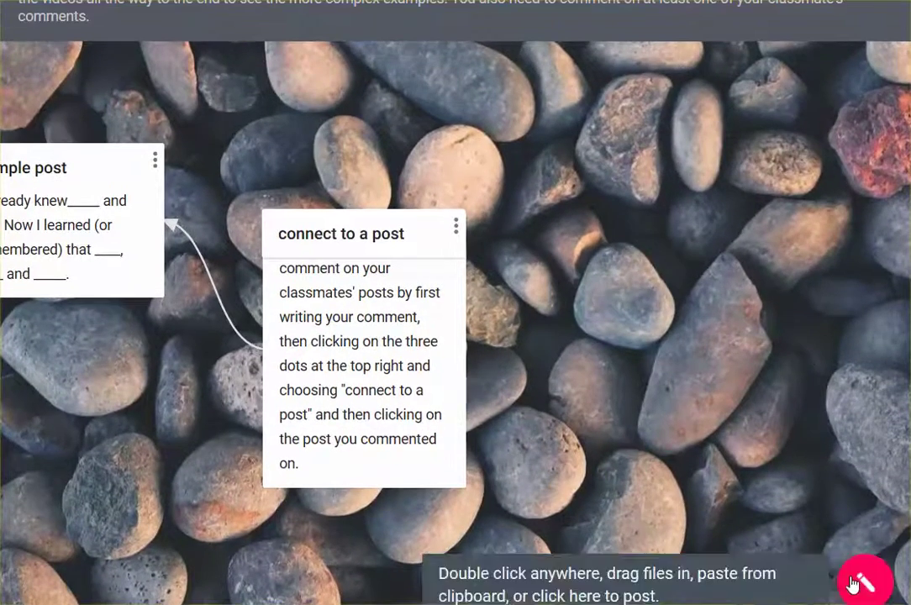
Add a new post to the board and place it in the empty space beside the "connect to a post" note.
left_click(855, 564)
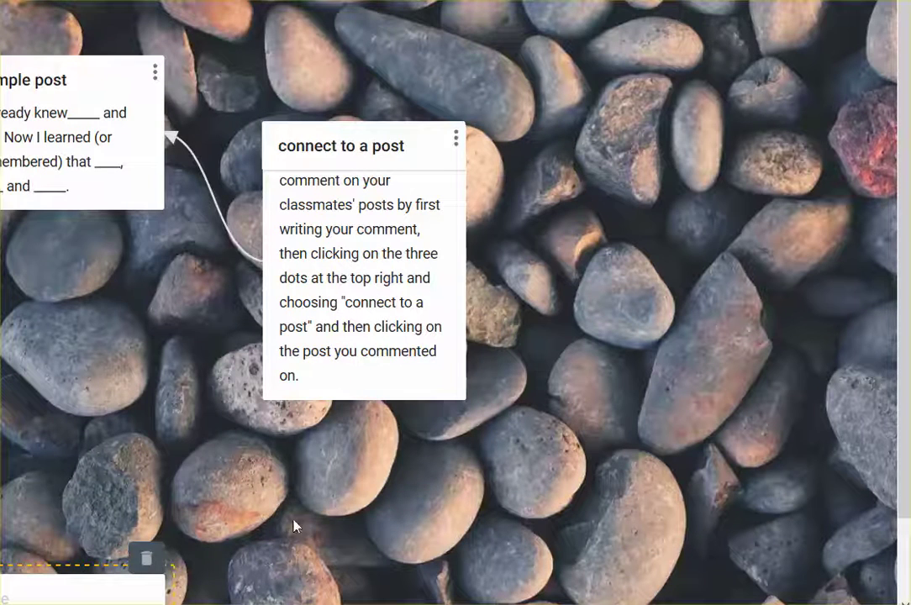
left_click_drag(147, 515, 693, 97)
left_click(754, 198)
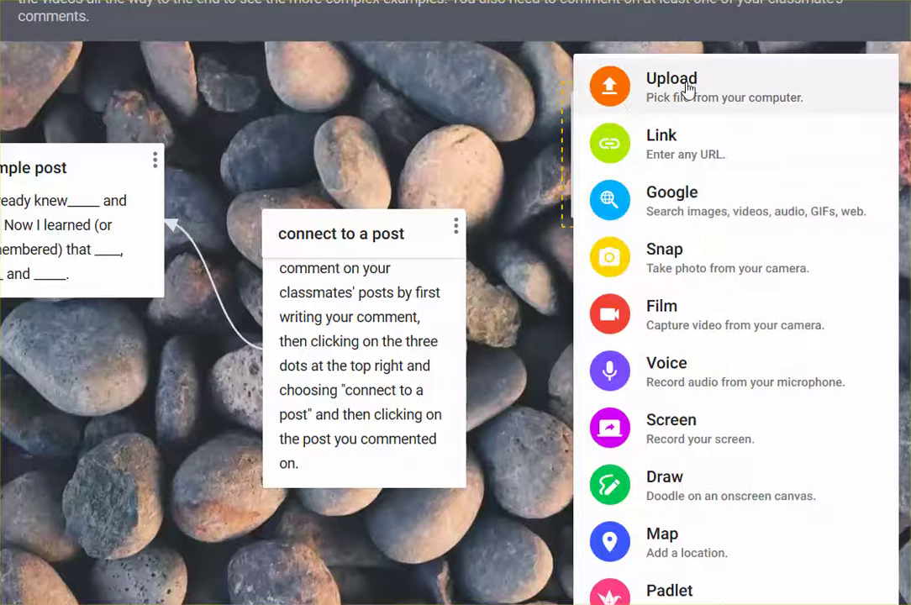
left_click(464, 114)
left_click(722, 143)
Title the new post "Commutative property".
left_click(620, 116)
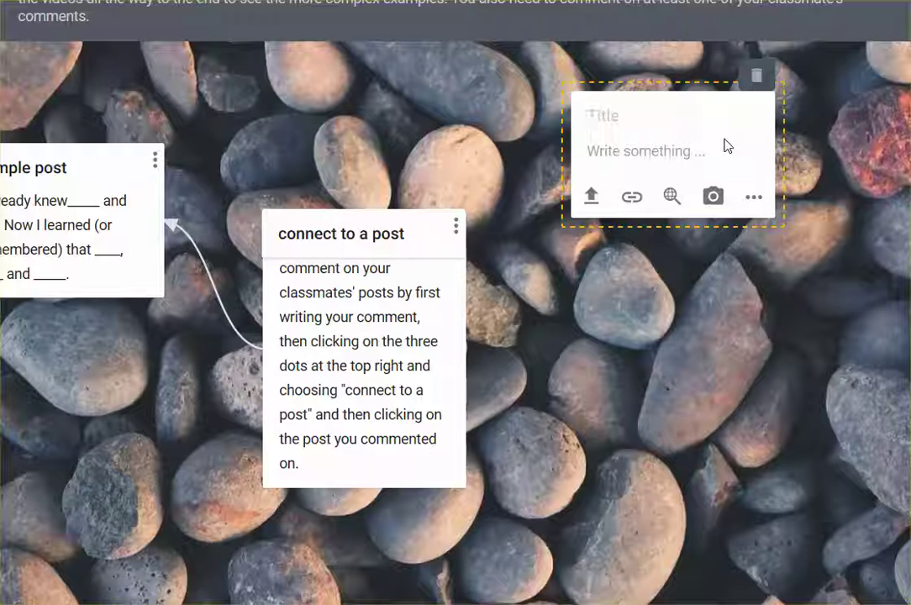
type("Commu")
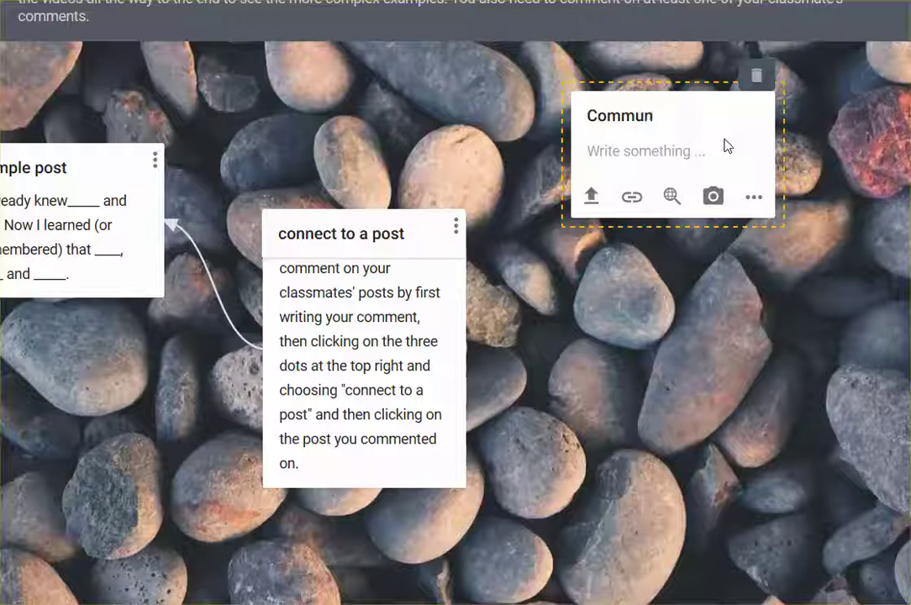
type("tative property")
key("Tab")
Begin the post's body with the sentence "I knew I could add in any order.".
type("I k")
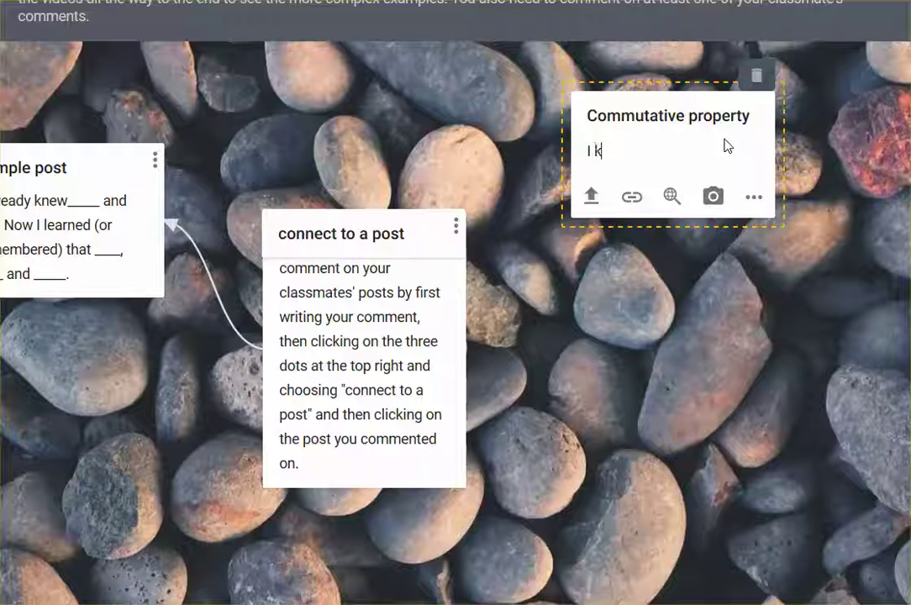
type("new I cuo")
type("n a")
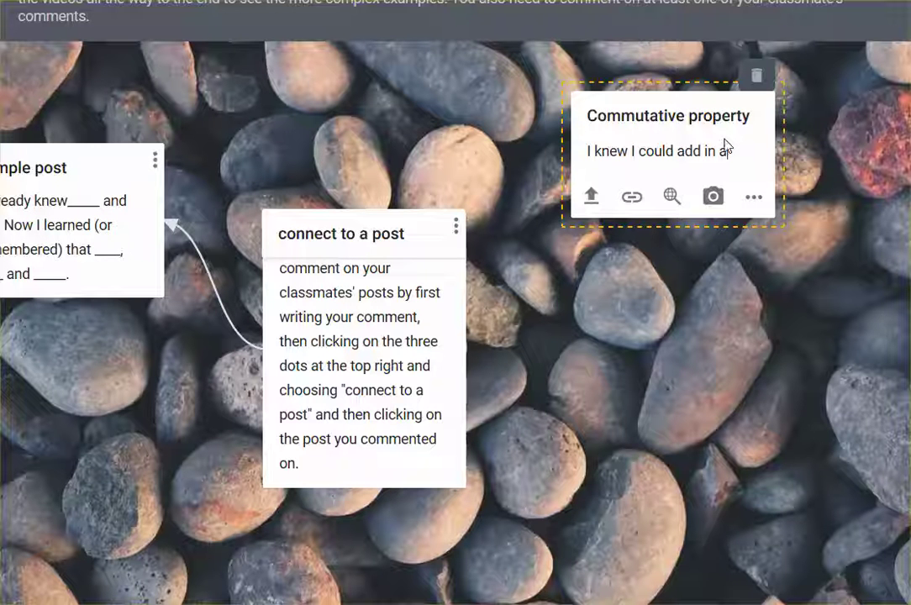
type("ny order")
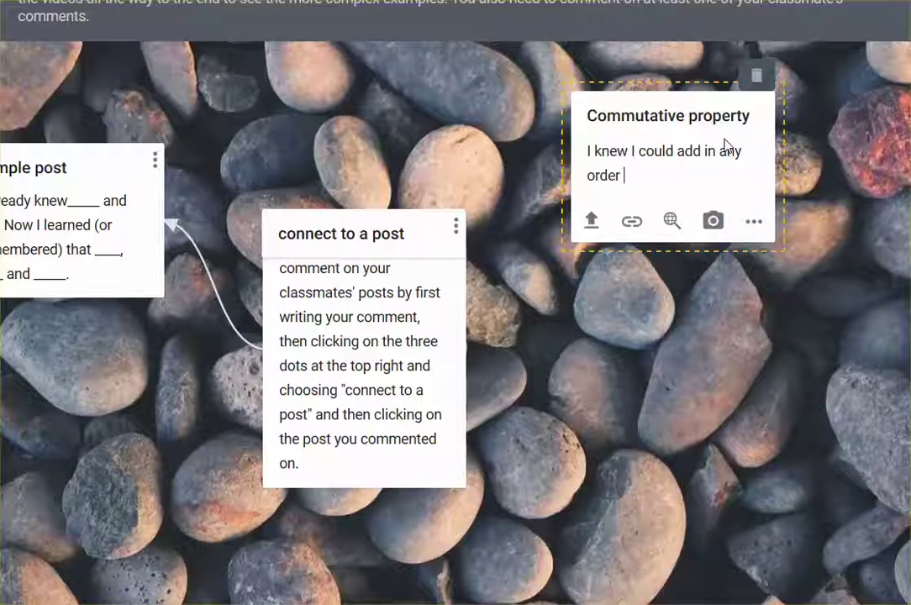
type(" b")
Continue the post's body with "Now I remember that I can multiply in any order and that".
type(" Now I reme")
type("mber that I ")
type("can multip")
type("ly in any or")
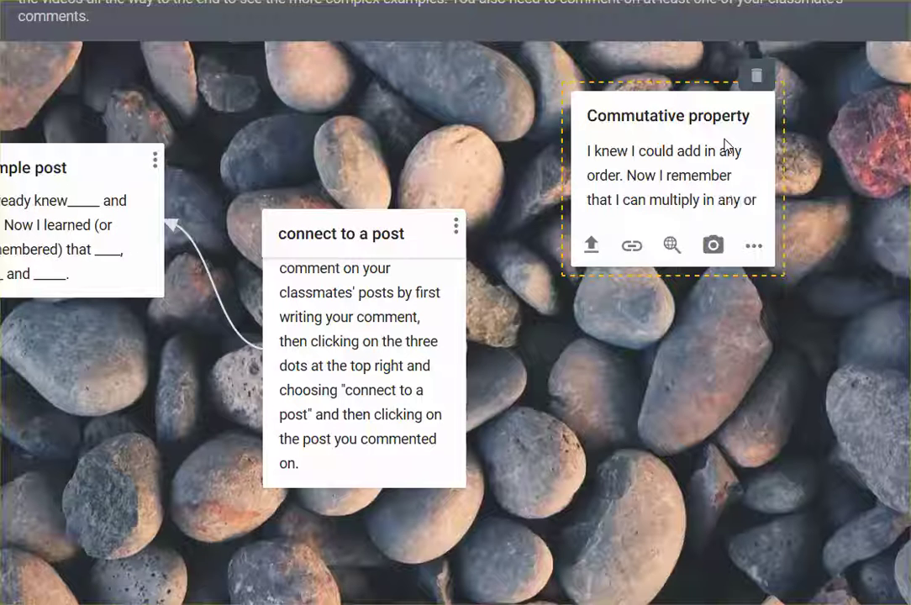
type("der and that")
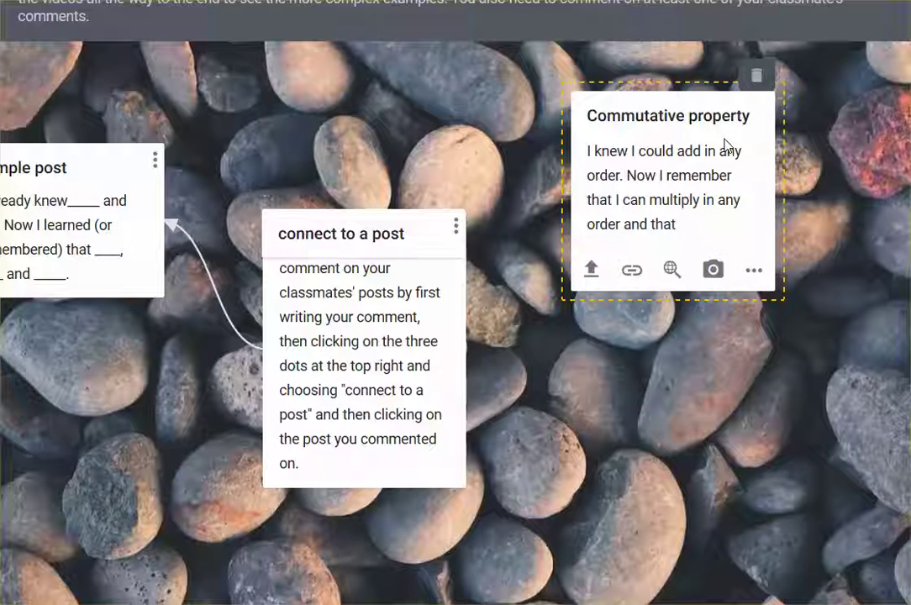
End the post's body with "I can add or multiply negative numbers in any order too." and finish editing the post.
type(" I can add or mul")
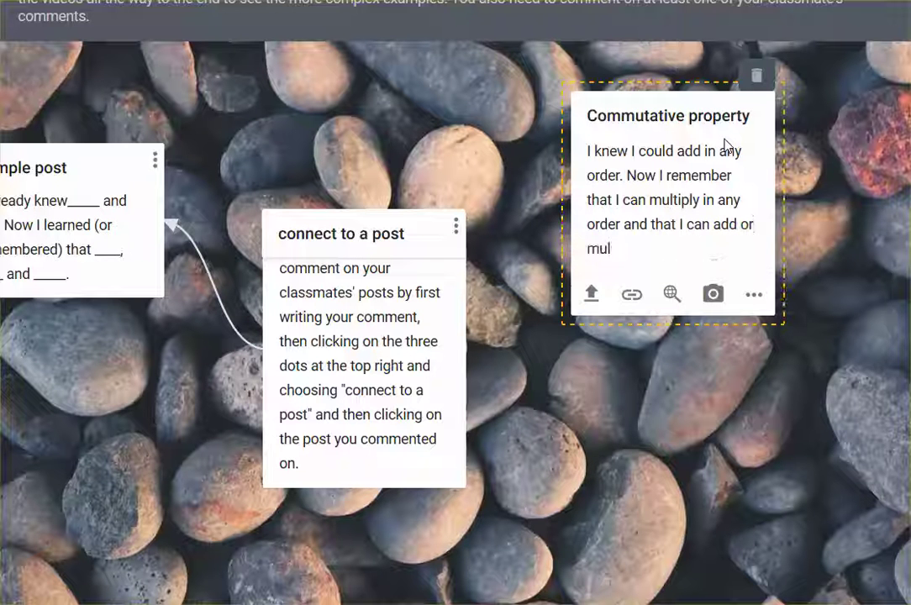
type("tiply")
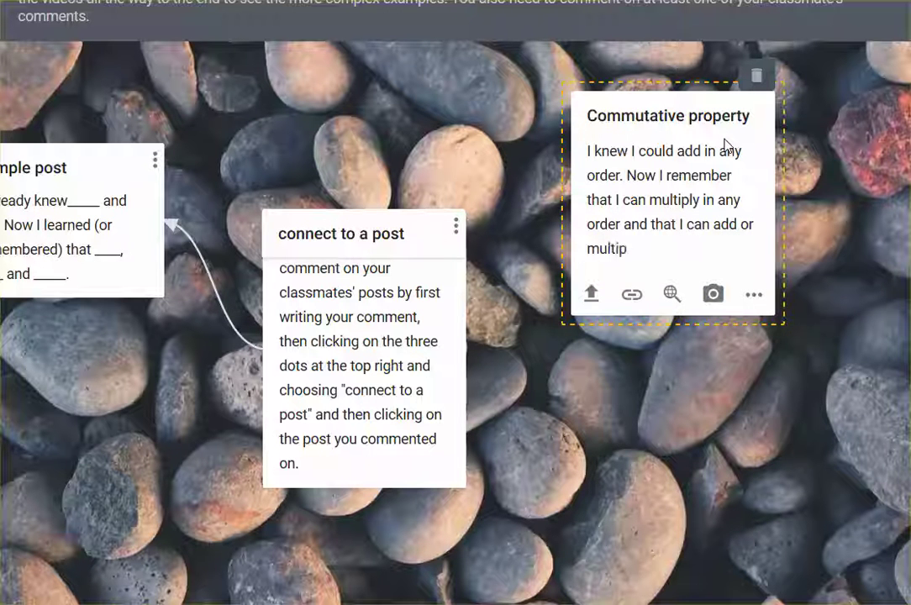
type(" negat")
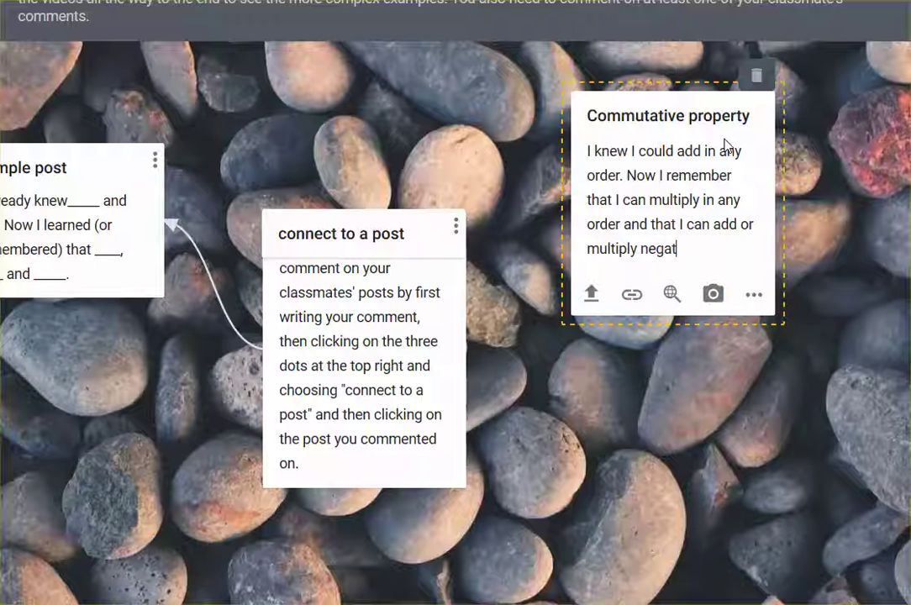
type("ive number")
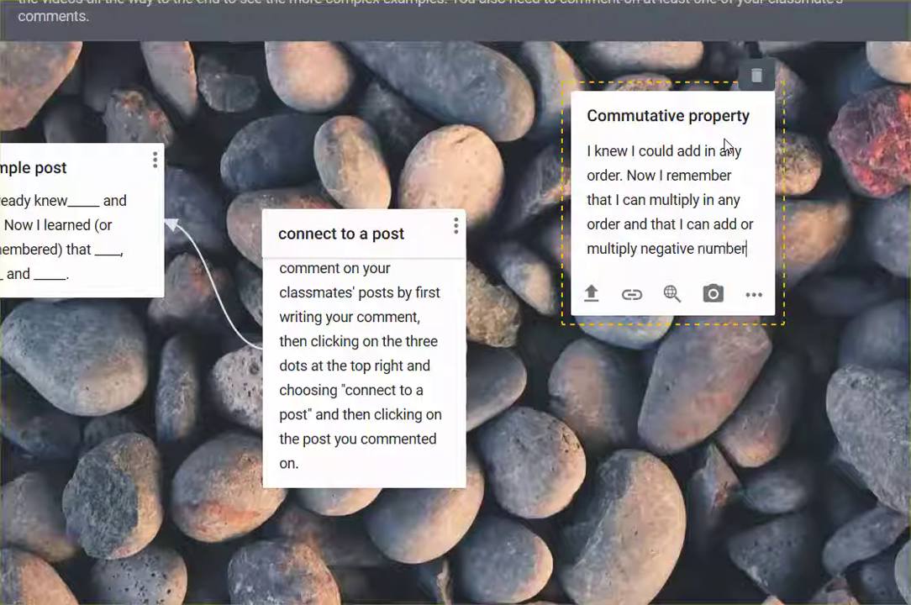
type("s in a")
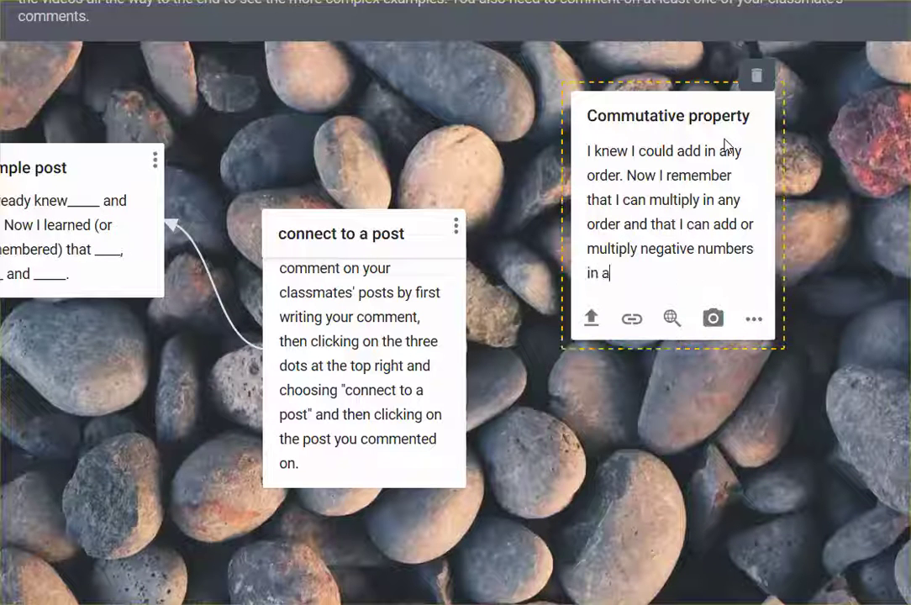
type("ny order too.")
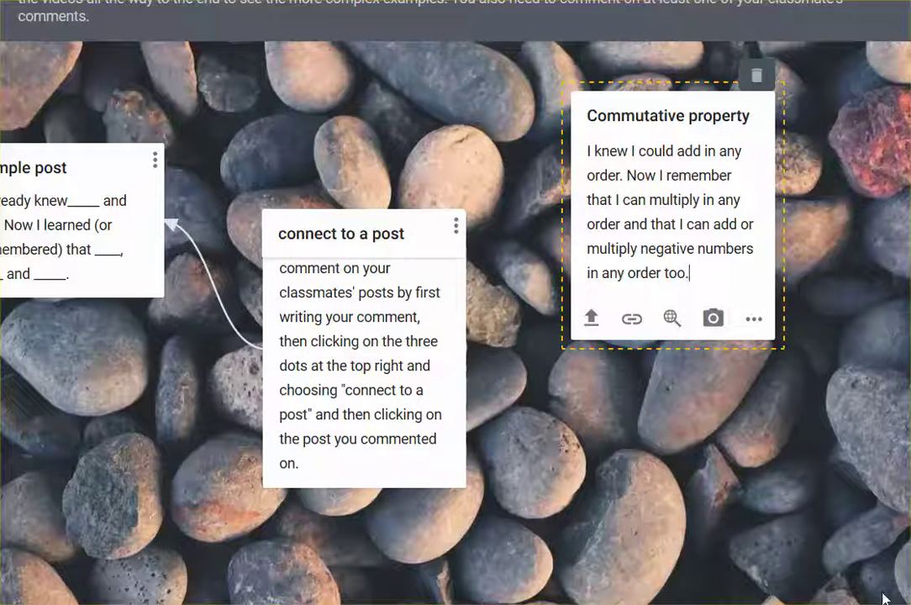
left_click(776, 537)
Add another post, place it just below the "Commutative property" post, and begin editing its body.
left_click(865, 582)
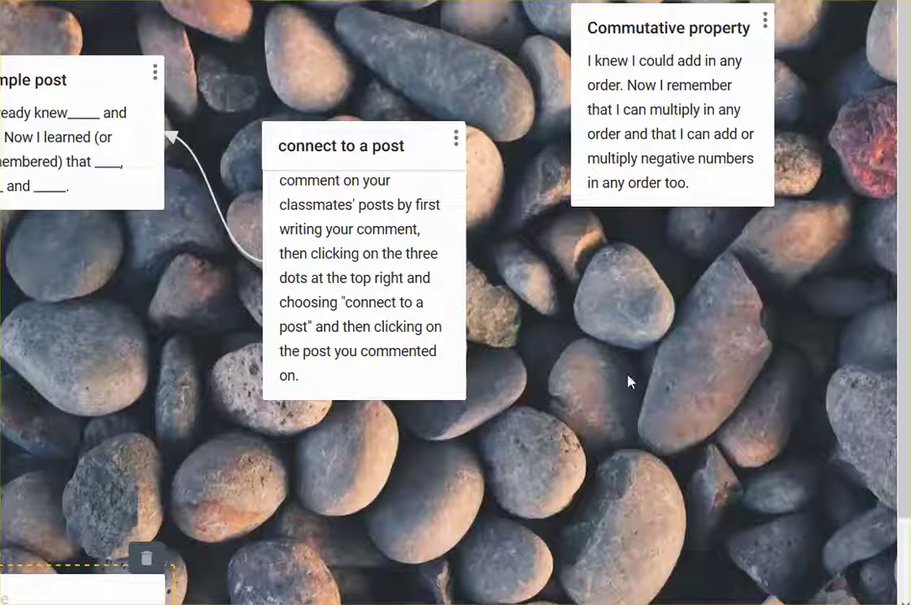
left_click_drag(44, 595, 678, 363)
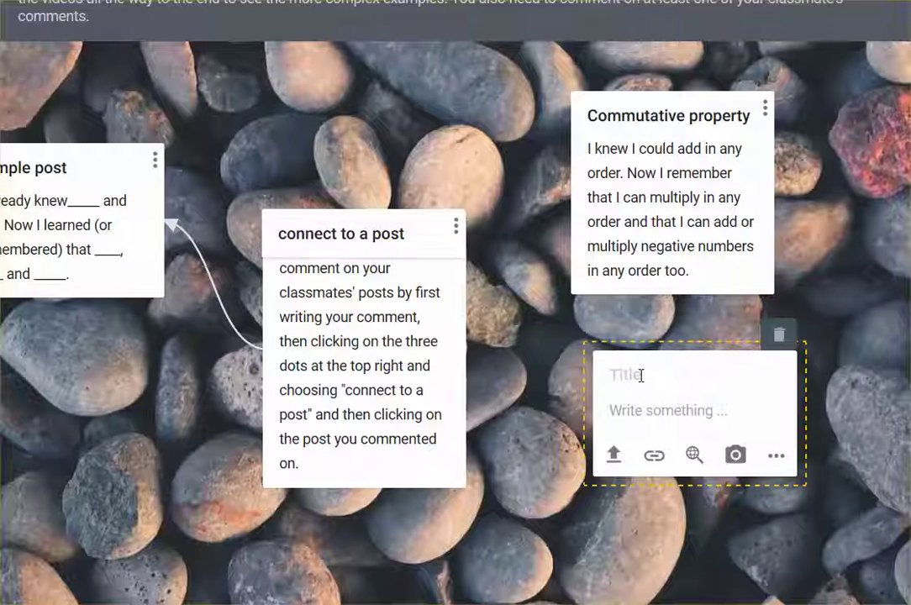
left_click(644, 408)
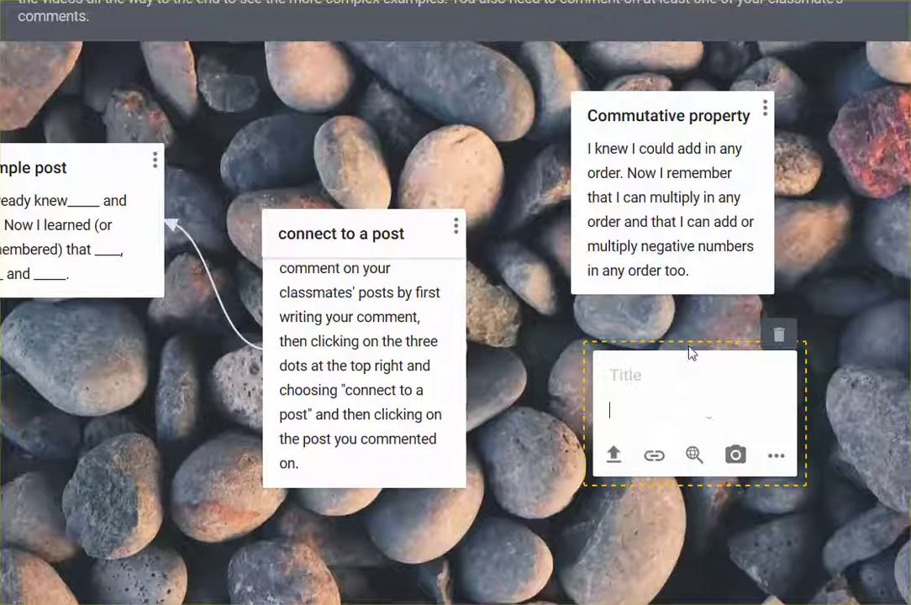
Write "I also agree that the distributive is tricky..." as the untitled post's body.
type("I")
type(" als")
key("BackSpace")
type("lso agree that")
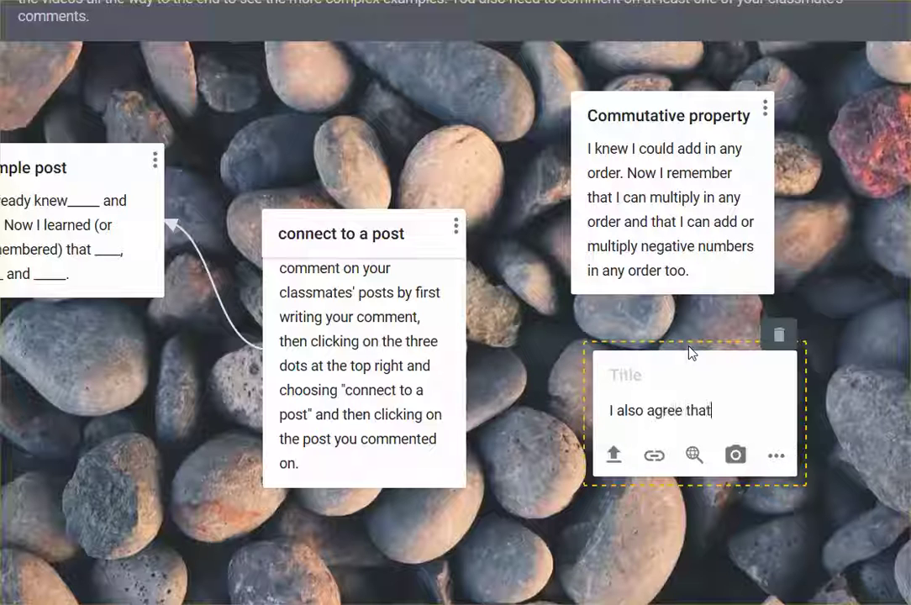
type(" the cdistri")
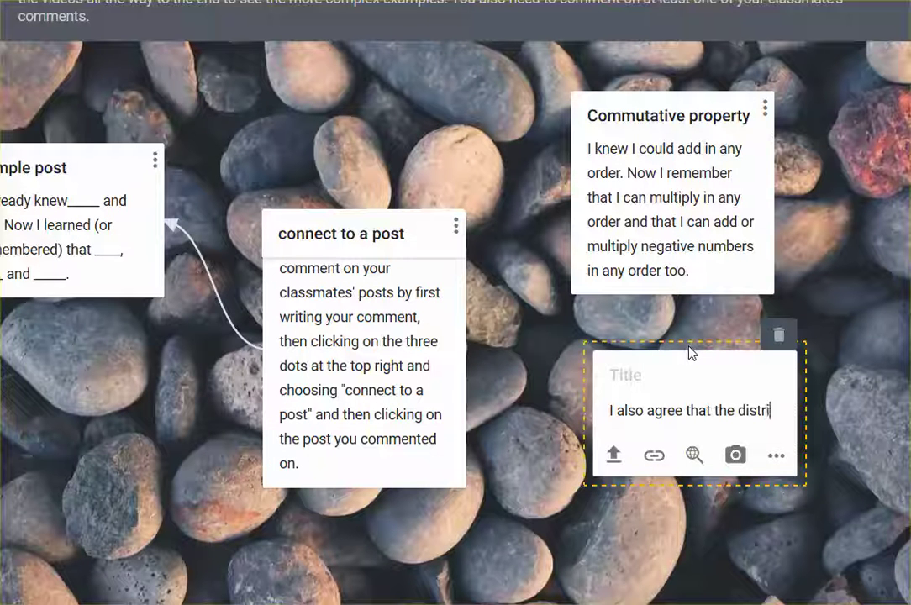
type("butive is tricky...")
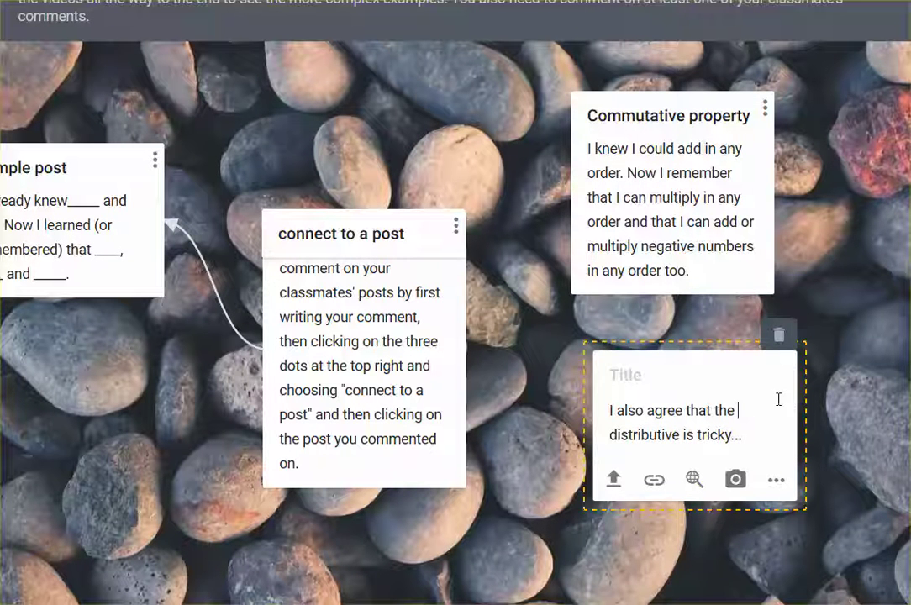
View the full list of attachment types for the untitled comment post, dismiss it, and finish editing the post.
left_click(777, 481)
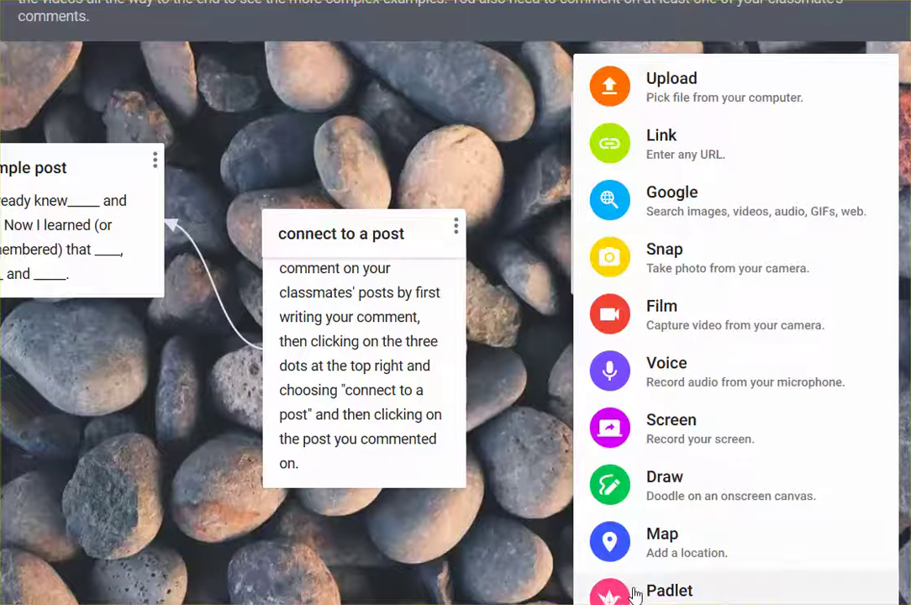
left_click(460, 522)
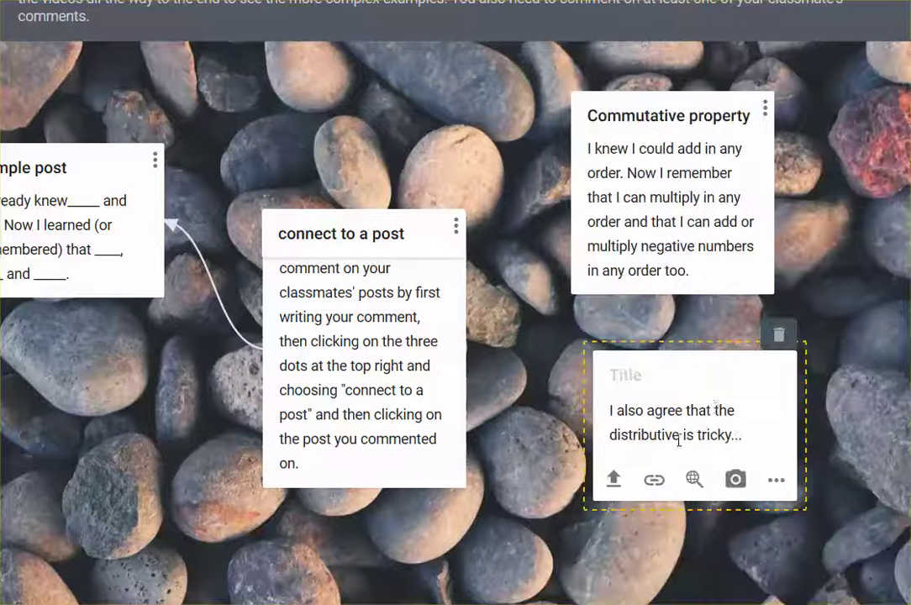
left_click(851, 382)
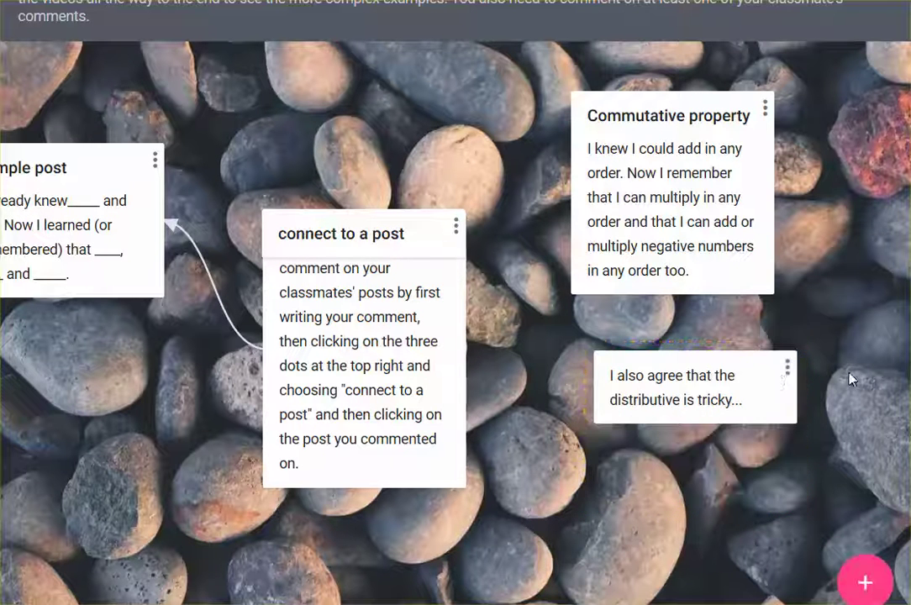
Connect the "I also agree that the distributive is tricky..." post to the "connect to a post" post without a label, and close the Padlet page.
left_click(788, 368)
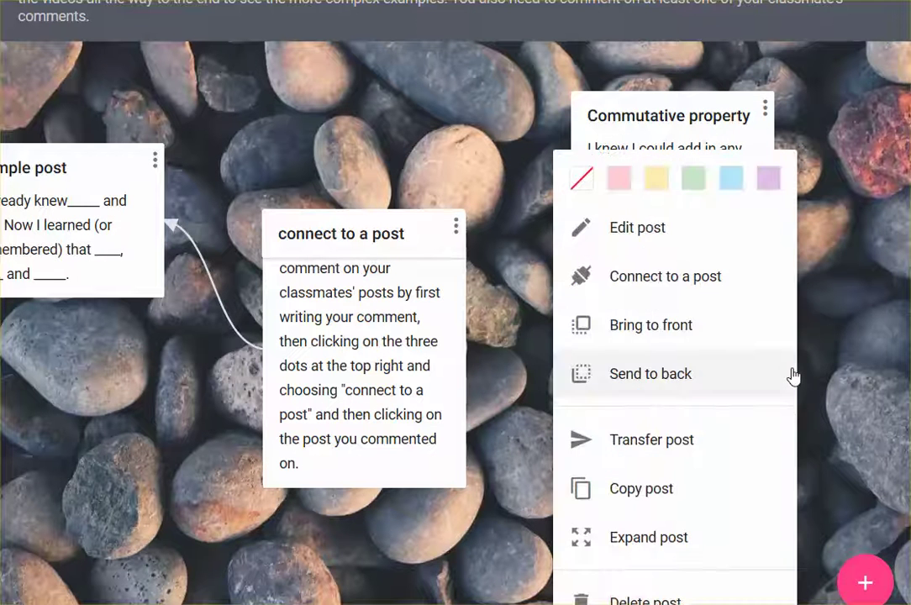
left_click(615, 280)
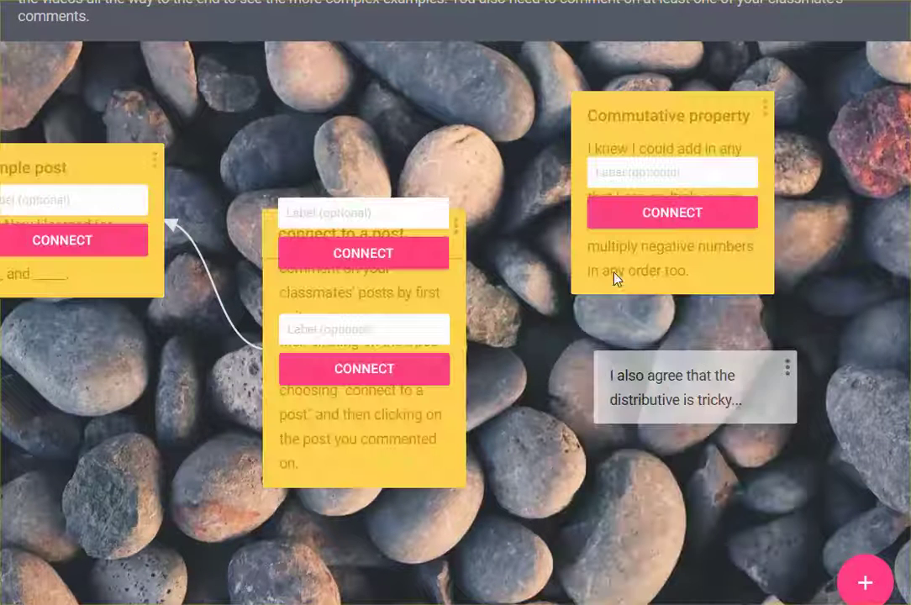
left_click(358, 370)
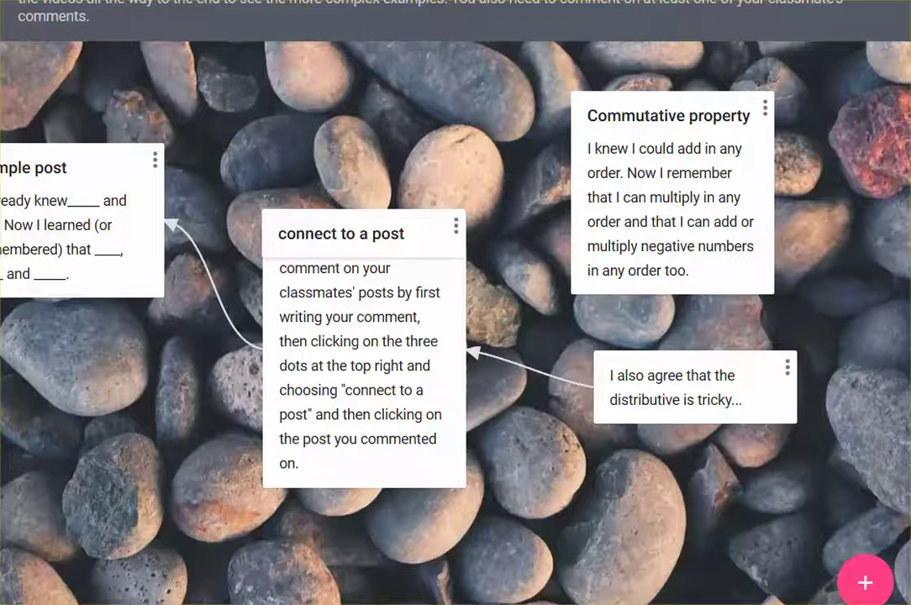
key("ctrl+w")
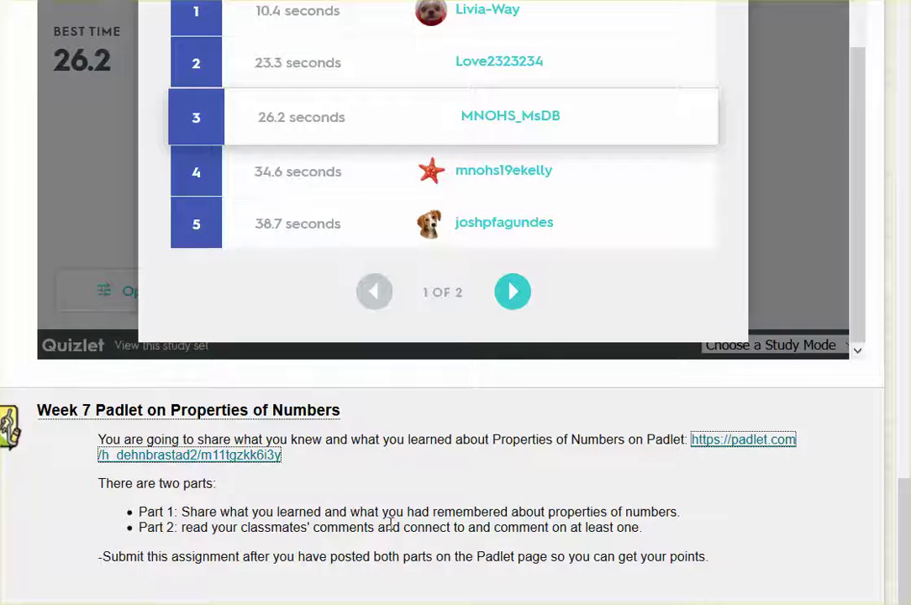